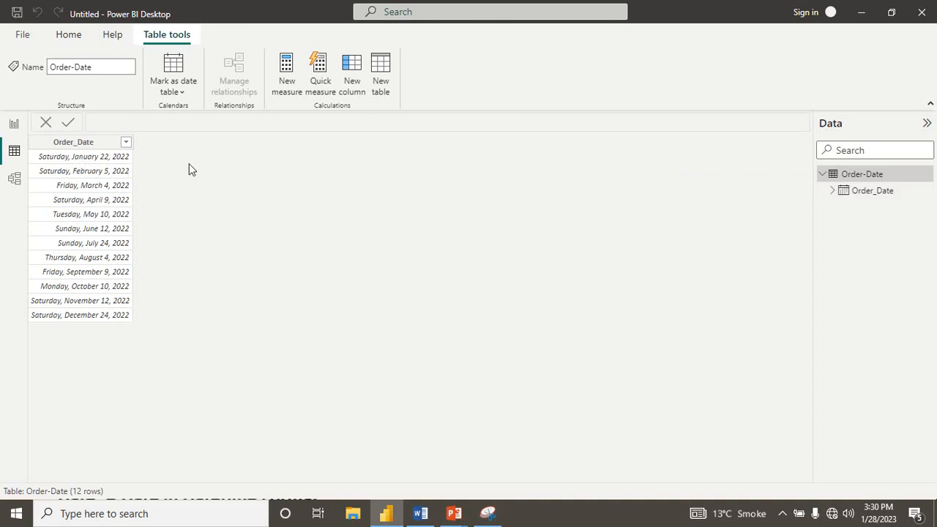
# Switch to the presentation, examine the Year, Month and Day function slides, and return to Power BI.
pyautogui.hotkey('alt', 'Tab')
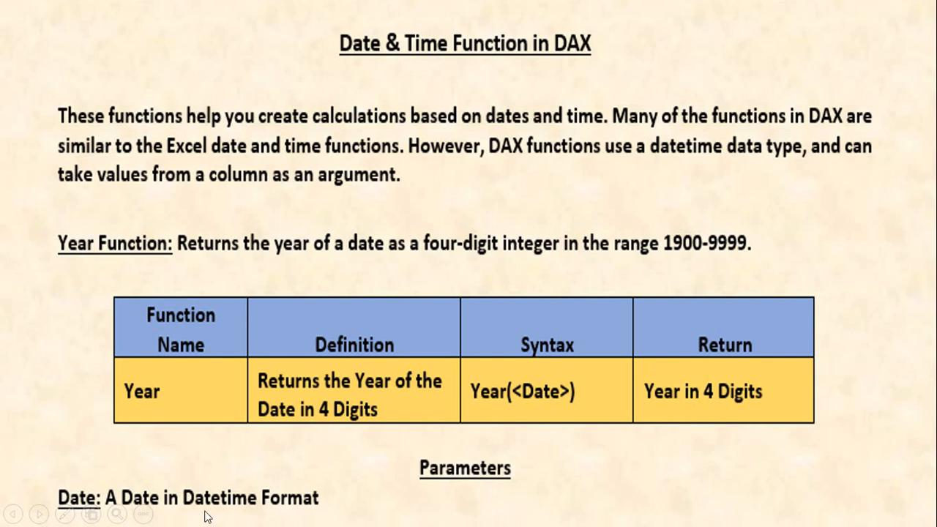
pyautogui.hotkey('alt', 'Tab')
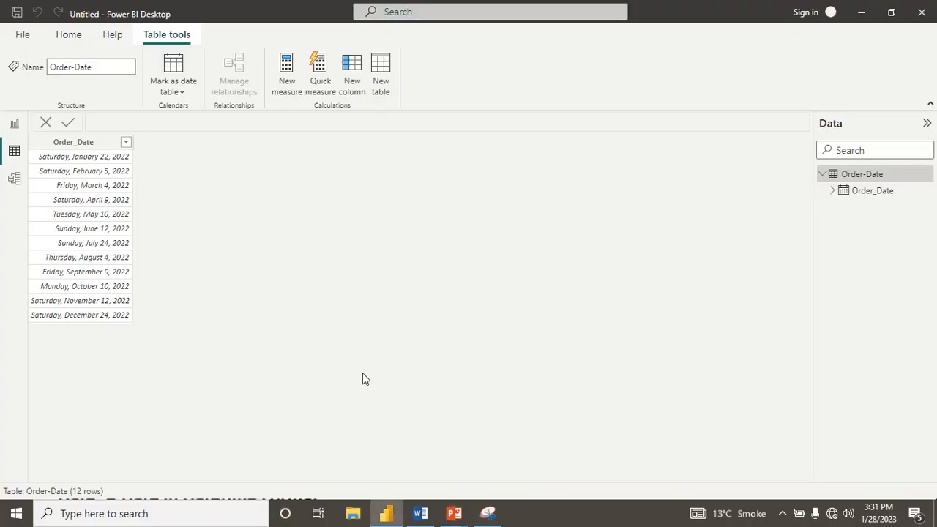
pyautogui.hotkey('alt', 'Tab')
pyautogui.click(329, 394)
pyautogui.click(315, 408)
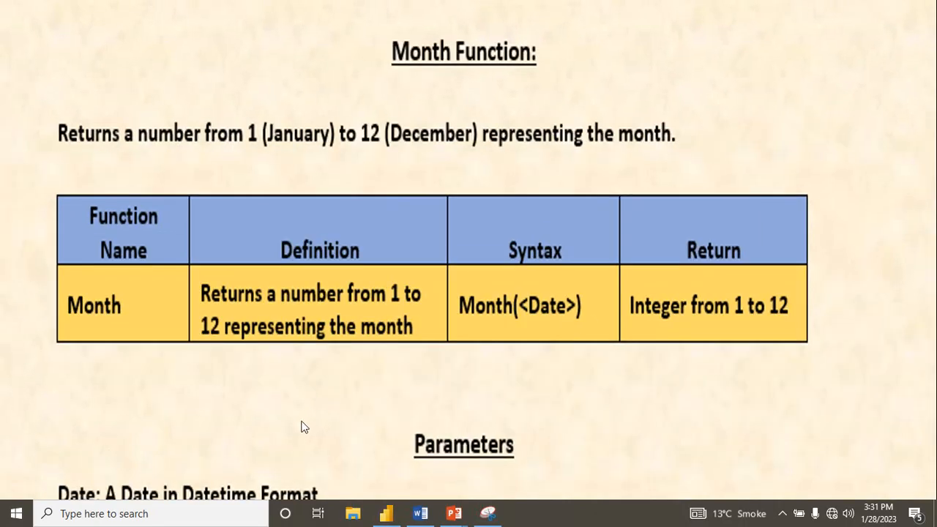
pyautogui.click(305, 420)
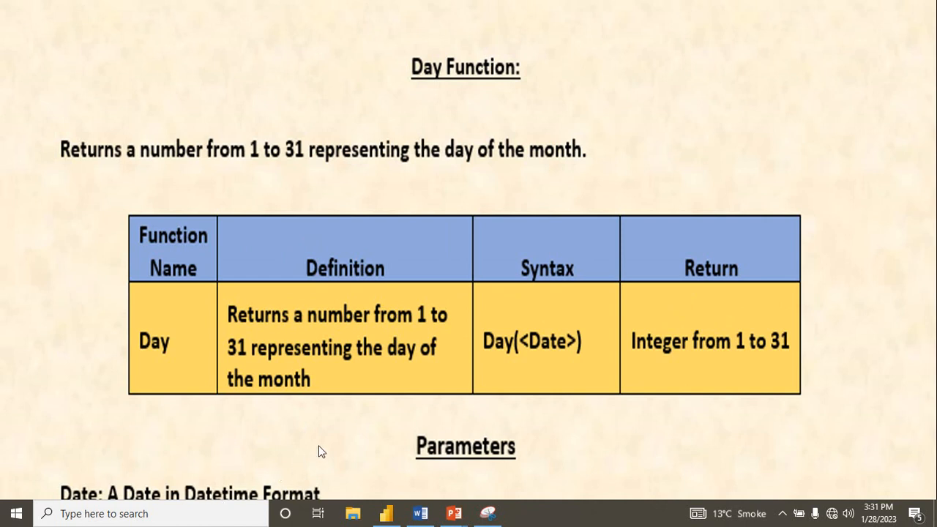
pyautogui.hotkey('alt', 'Tab')
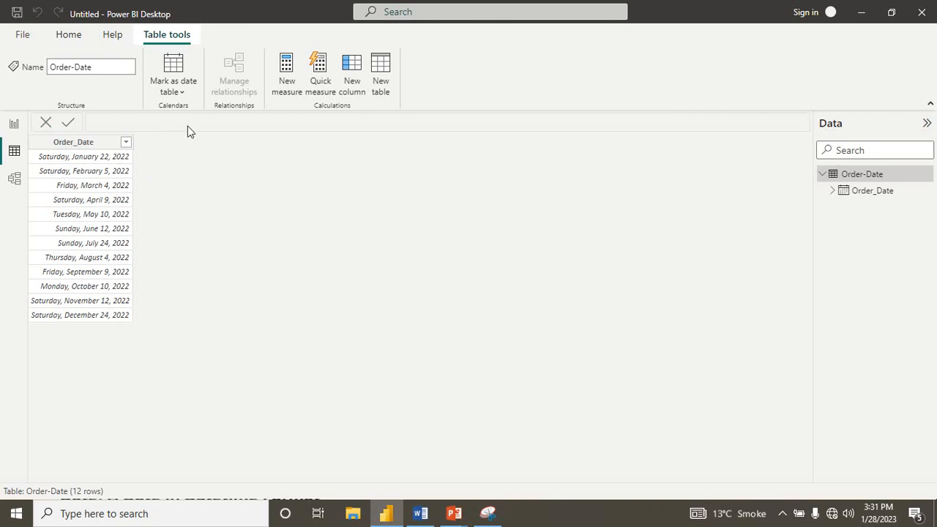
# Add a calculated column to the Order-Date table, name it Order_year and begin its formula with the year function.
pyautogui.click(76, 37)
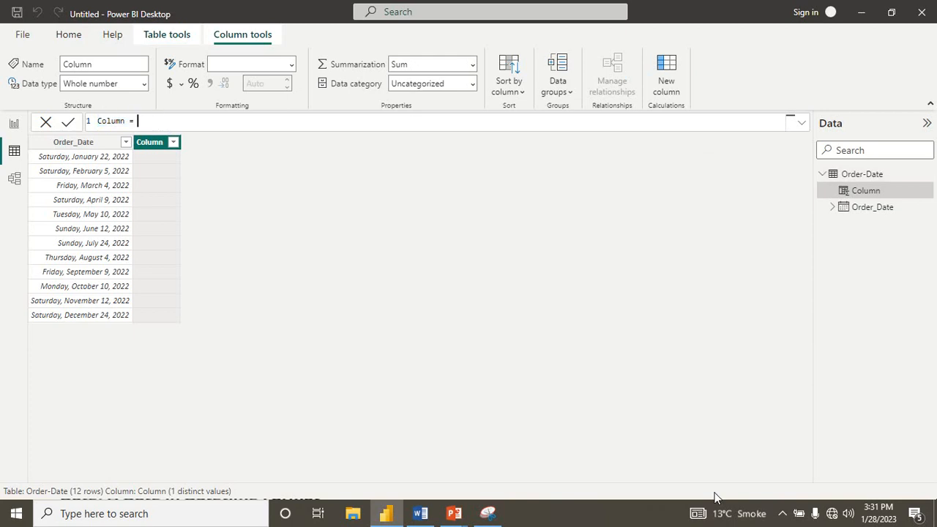
pyautogui.press('Left')
pyautogui.press('Left')
pyautogui.press('Left')
pyautogui.press('BackSpace')
pyautogui.press('BackSpace')
pyautogui.press('BackSpace')
pyautogui.press('BackSpace')
pyautogui.press('BackSpace')
pyautogui.press('BackSpace')
pyautogui.write('Order_year = year')
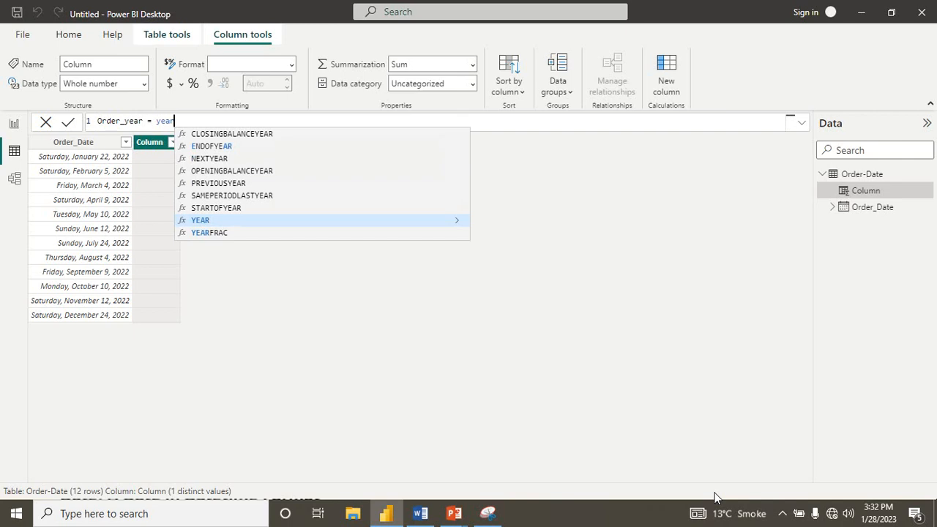
# Complete the Order_year formula as YEAR('Order-Date'[Order_Date]) and commit it.
pyautogui.press('Tab')
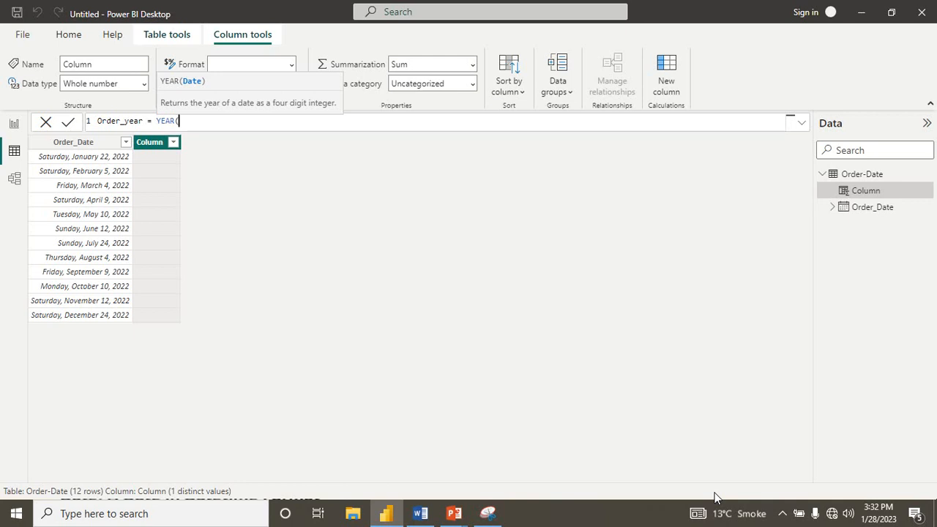
pyautogui.write("'")
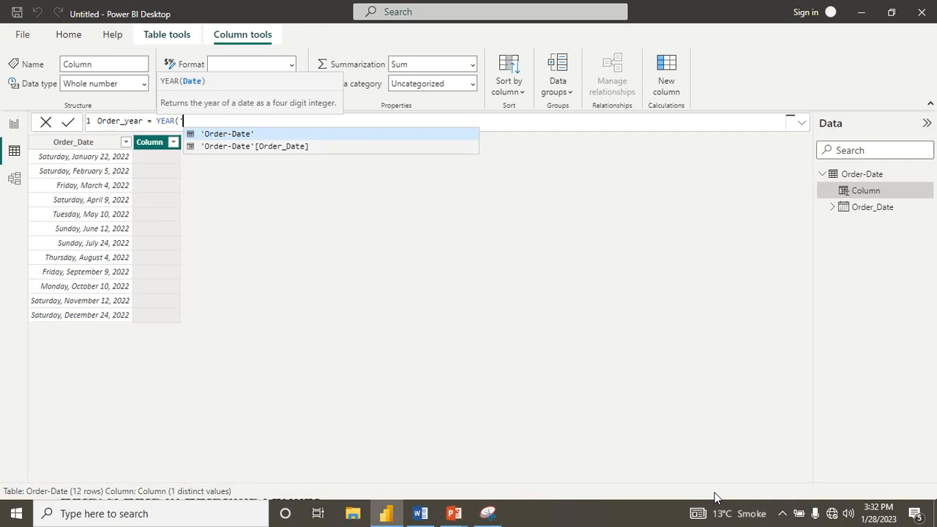
pyautogui.press('Down')
pyautogui.press('Tab')
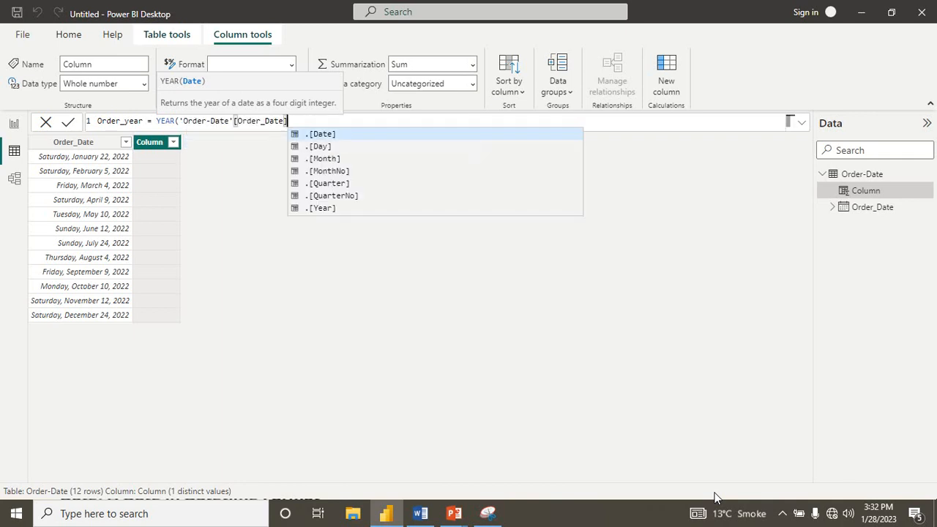
pyautogui.write(')')
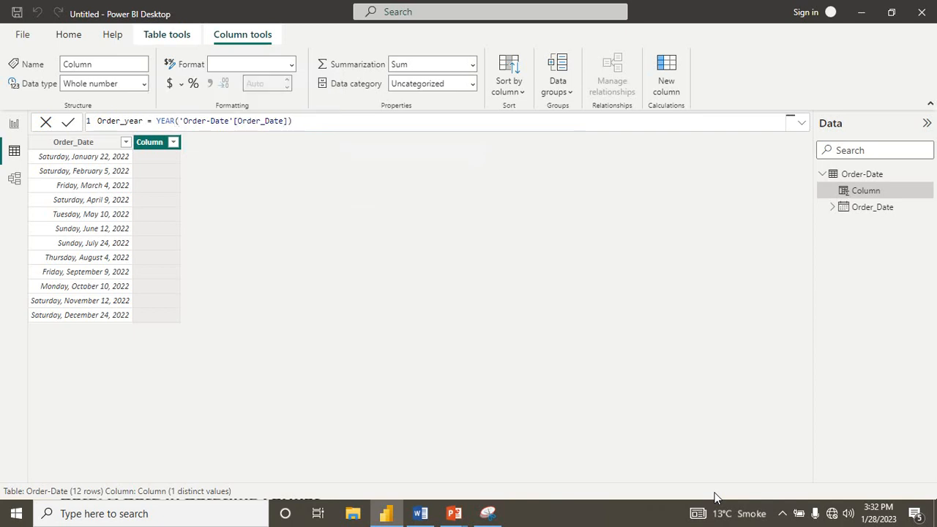
pyautogui.press('Return')
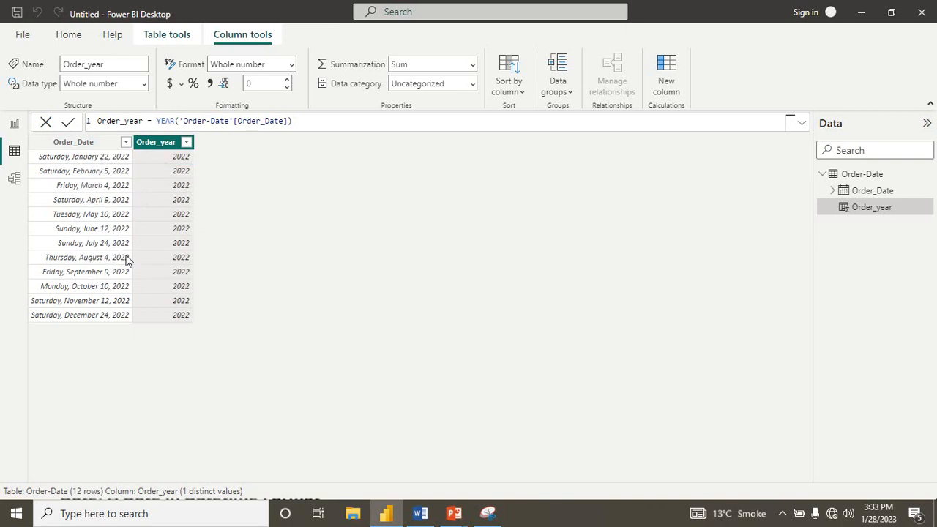
# Switch to the presentation, examine the Quarter Function slide, and return to Power BI.
pyautogui.hotkey('alt', 'Tab')
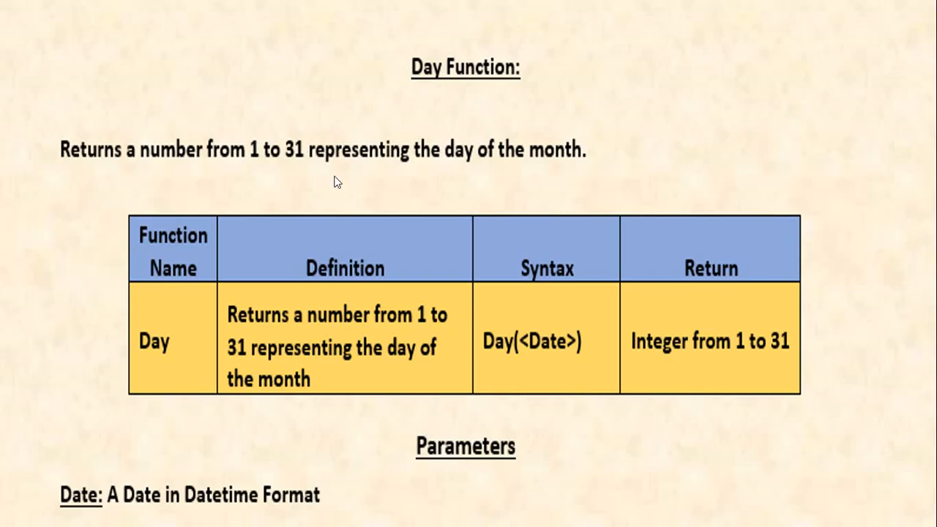
pyautogui.press('Right')
pyautogui.press('Right')
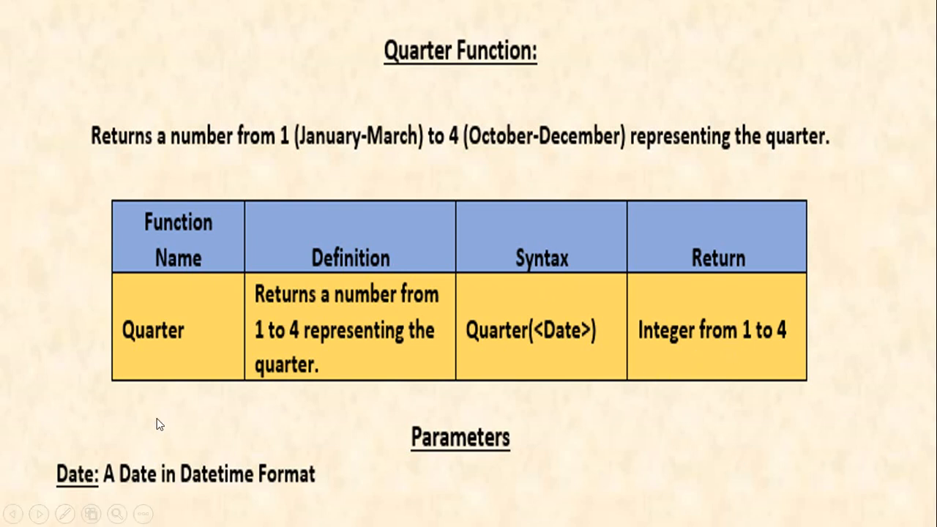
pyautogui.hotkey('alt', 'Tab')
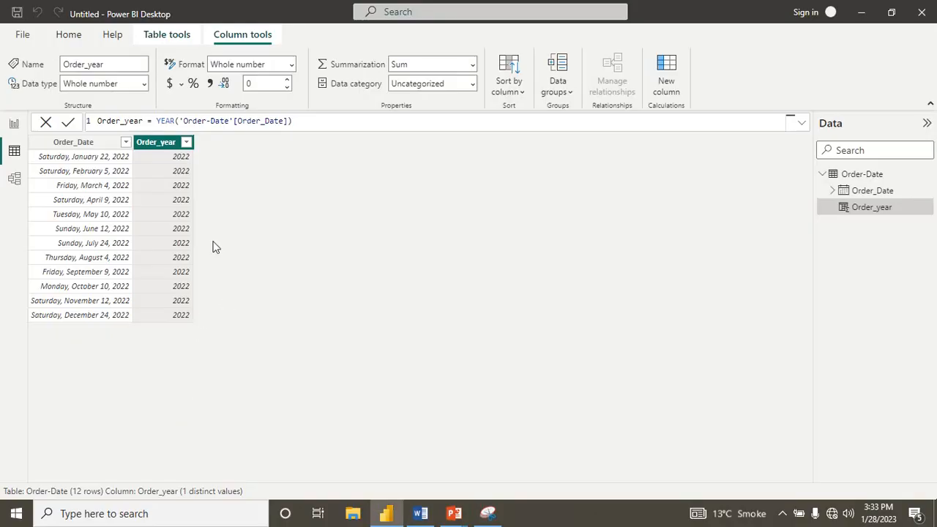
# Add another calculated column to the Order-Date table and name it Order_Quarter.
pyautogui.click(68, 34)
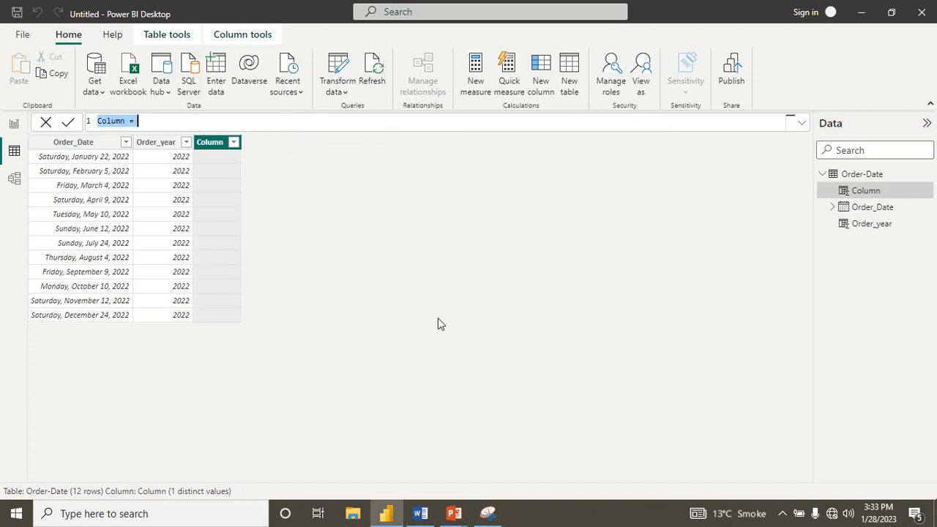
pyautogui.press('Left')
pyautogui.press('Right')
pyautogui.press('Right')
pyautogui.press('Right')
pyautogui.press('Right')
pyautogui.press('Right')
pyautogui.press('Right')
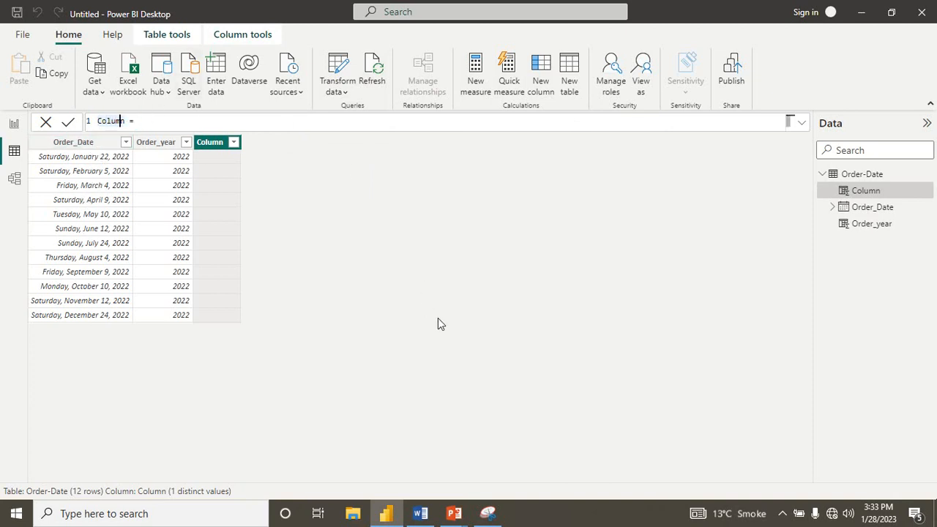
pyautogui.press('BackSpace')
pyautogui.press('BackSpace')
pyautogui.press('BackSpace')
pyautogui.press('BackSpace')
pyautogui.press('BackSpace')
pyautogui.press('BackSpace')
pyautogui.write('Order_Quarter')
# Define Order_Quarter with the formula QUARTER('Order-Date'[Order_Date]) and commit it.
pyautogui.press('Right')
pyautogui.press('Right')
pyautogui.press('Right')
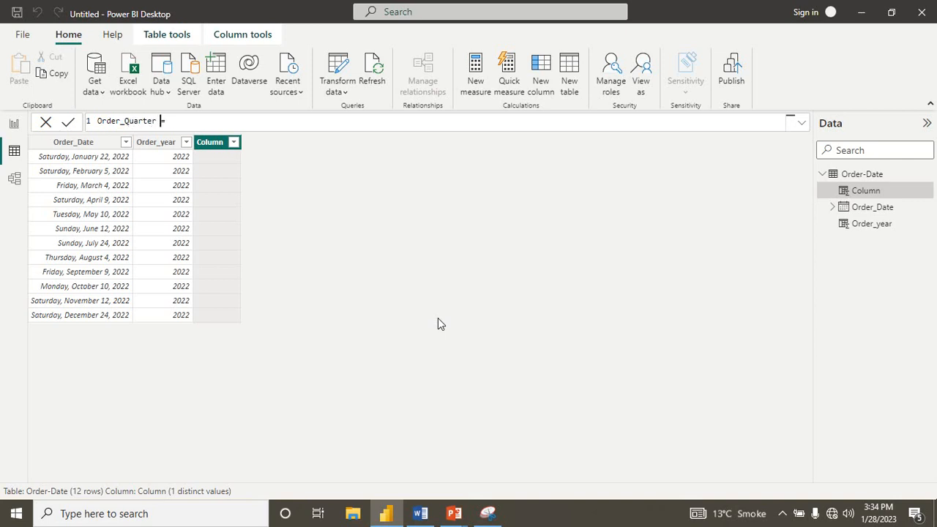
pyautogui.write('q')
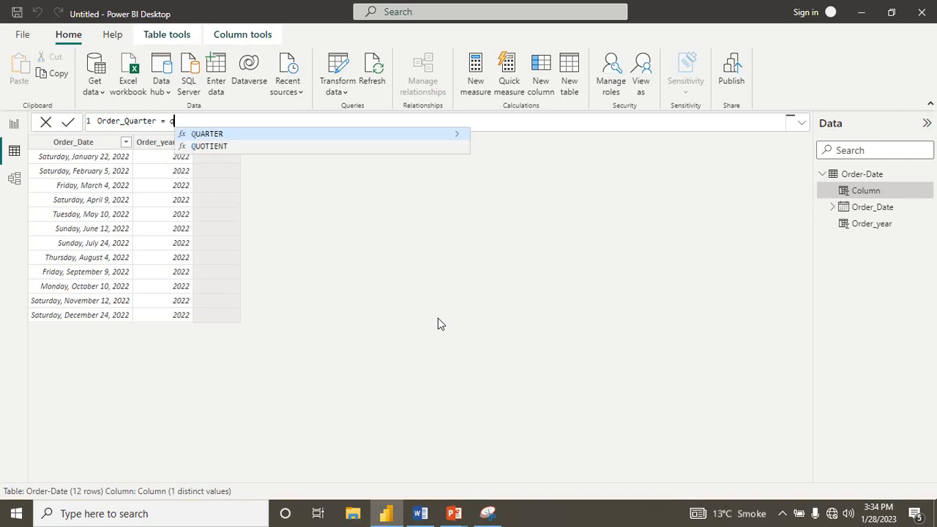
pyautogui.press('Tab')
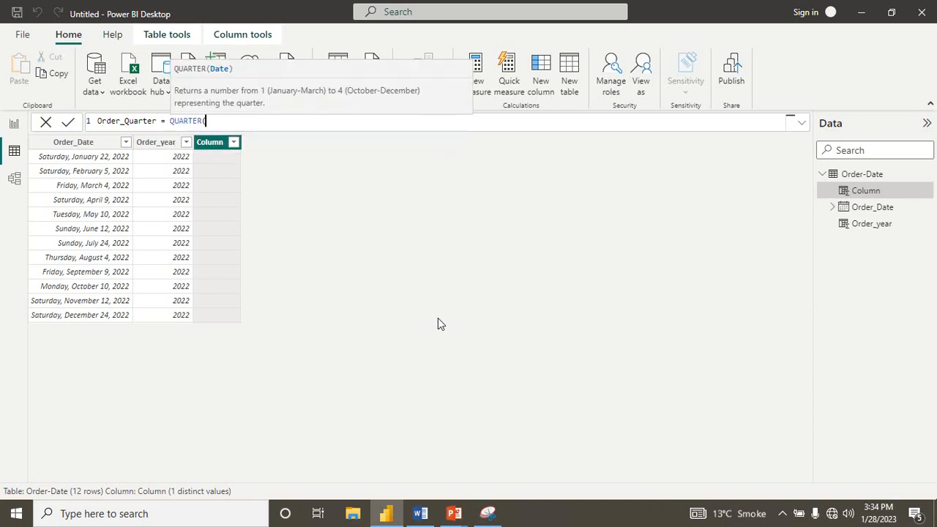
pyautogui.write("'")
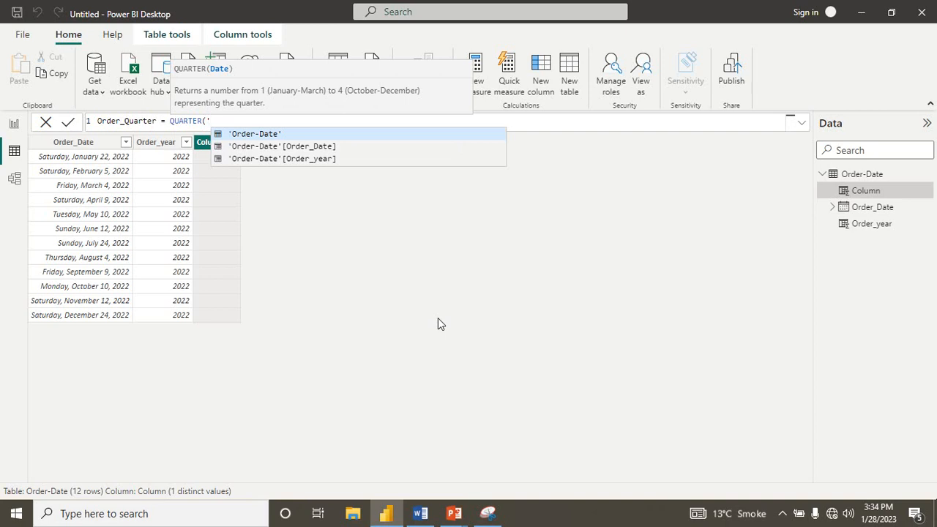
pyautogui.press('Down')
pyautogui.press('Down')
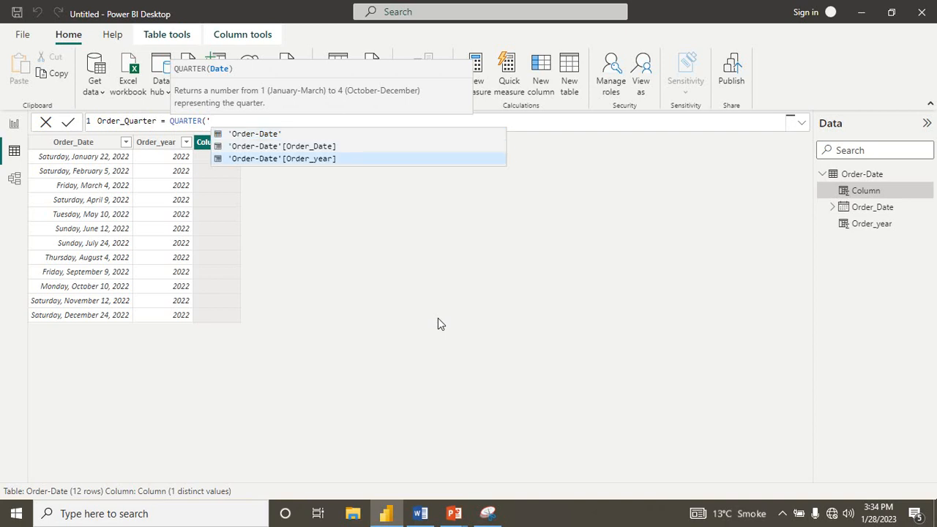
pyautogui.press('Up')
pyautogui.press('Tab')
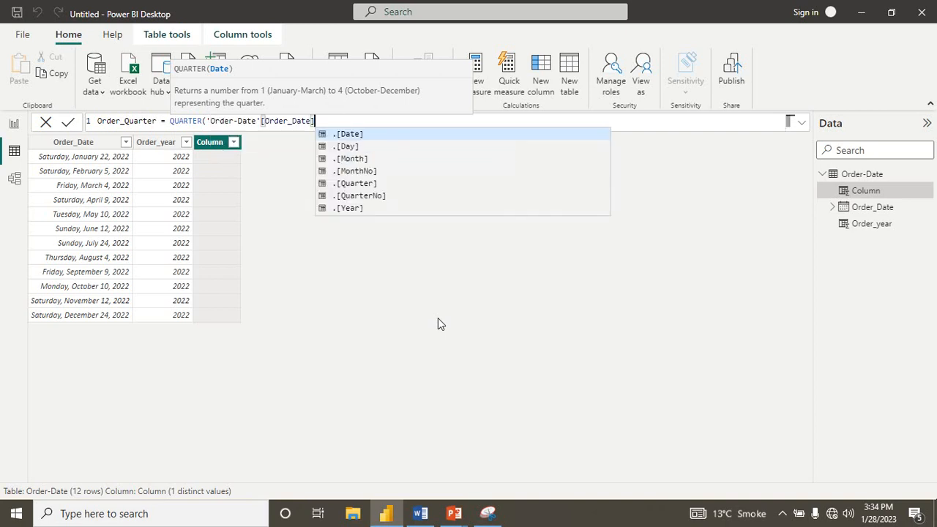
pyautogui.write(')')
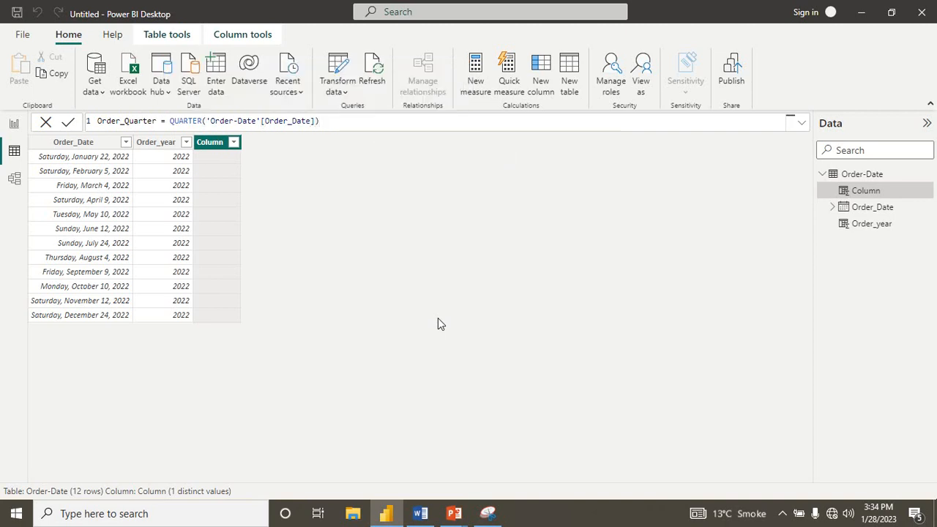
pyautogui.press('Return')
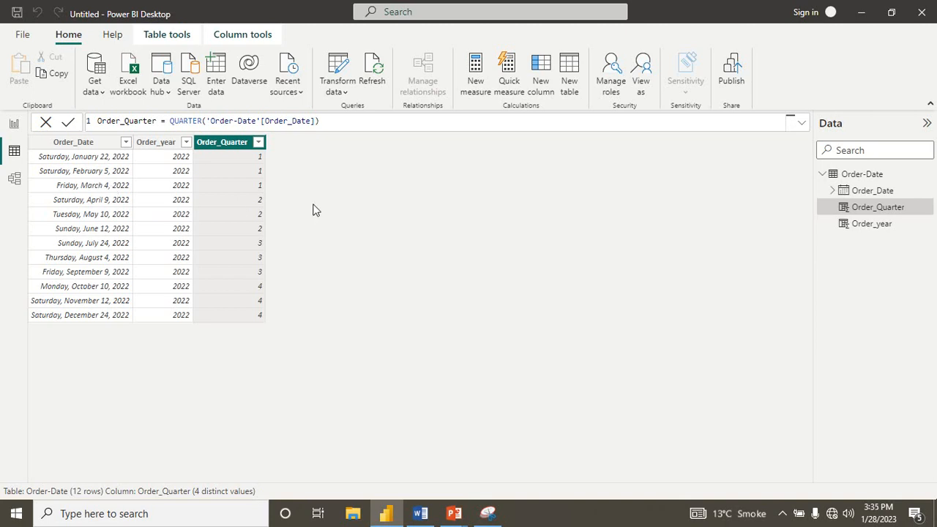
# Switch to the presentation, examine the Month Function slide, and return to Power BI.
pyautogui.hotkey('alt', 'Tab')
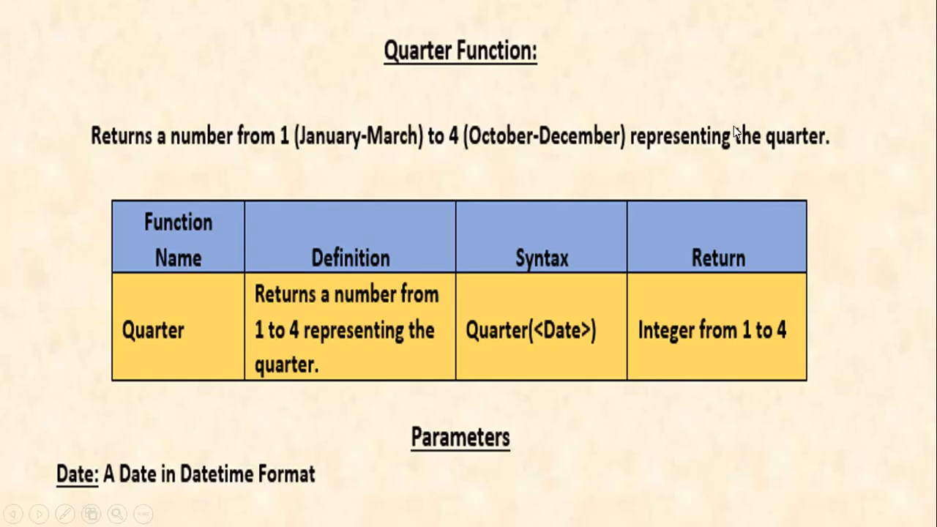
pyautogui.click(734, 127)
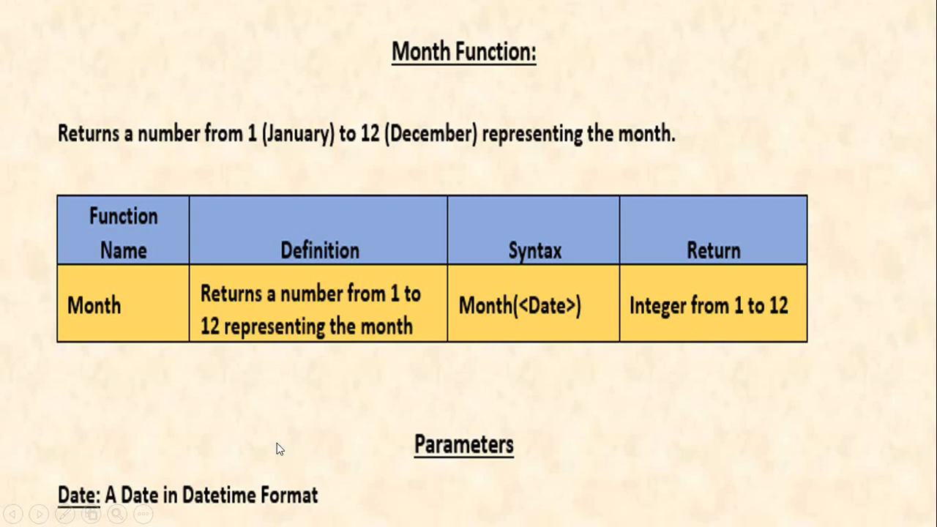
pyautogui.hotkey('alt', 'Tab')
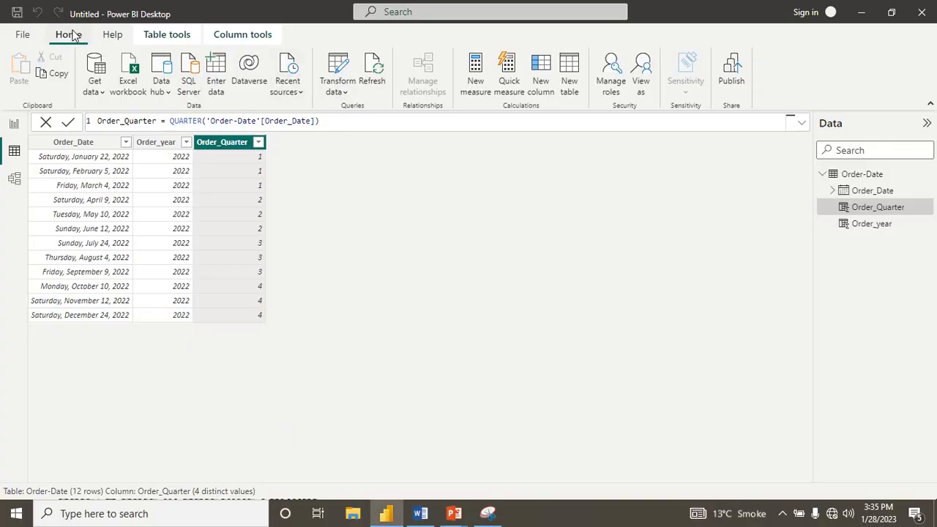
# Add a third calculated column to the Order-Date table, name it Order_Month and begin its month formula.
pyautogui.click(70, 34)
pyautogui.click(345, 121)
pyautogui.press('Left')
pyautogui.press('Left')
pyautogui.press('Left')
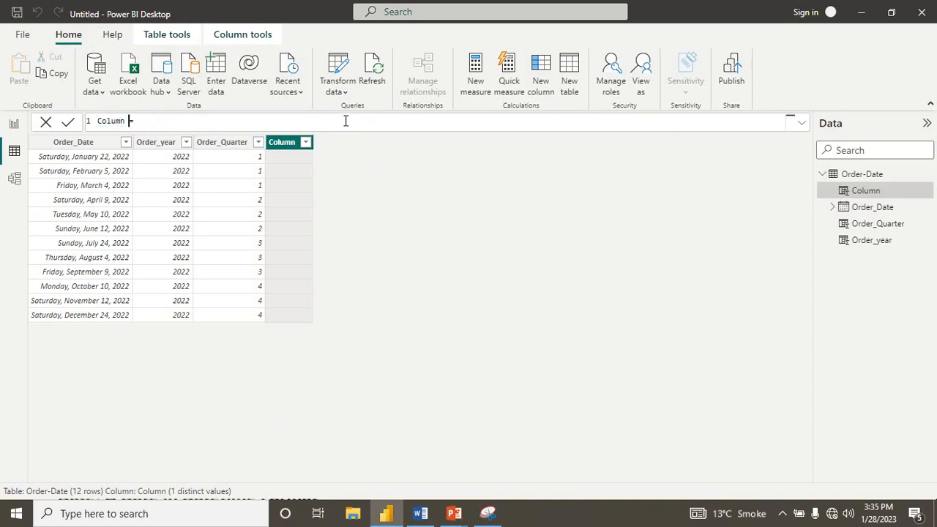
pyautogui.press('BackSpace')
pyautogui.press('BackSpace')
pyautogui.press('BackSpace')
pyautogui.press('BackSpace')
pyautogui.press('BackSpace')
pyautogui.press('BackSpace')
pyautogui.write('Order_Month = mon')
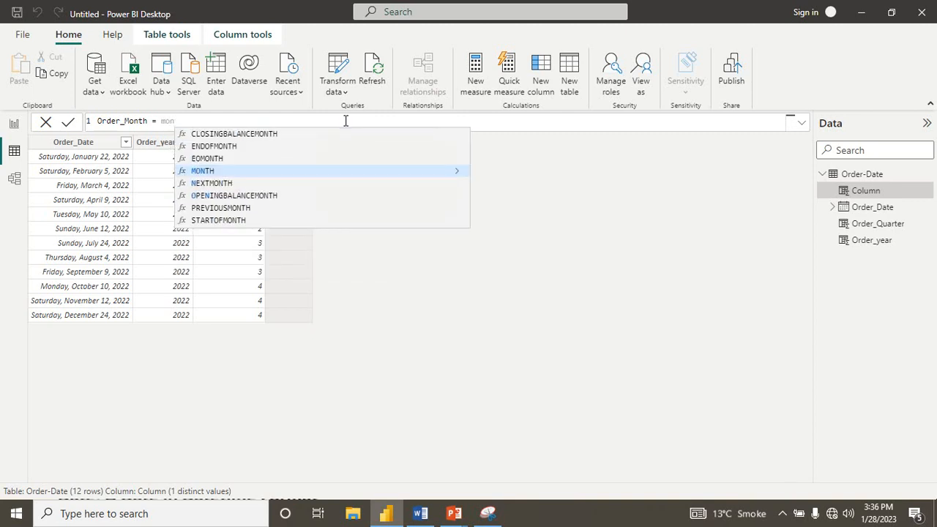
# Complete the Order_Month formula as MONTH('Order-Date'[Order_Date]) and commit it.
pyautogui.press('Tab')
pyautogui.write('(')
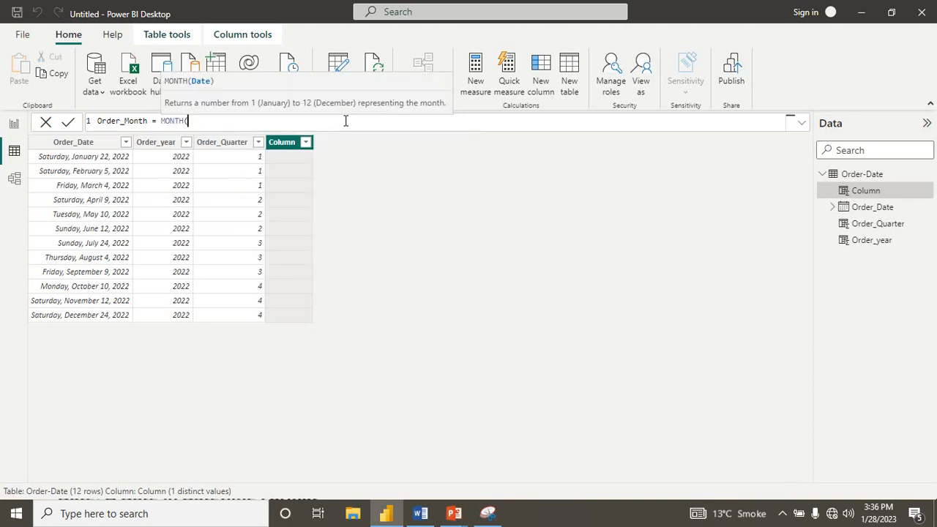
pyautogui.write("'")
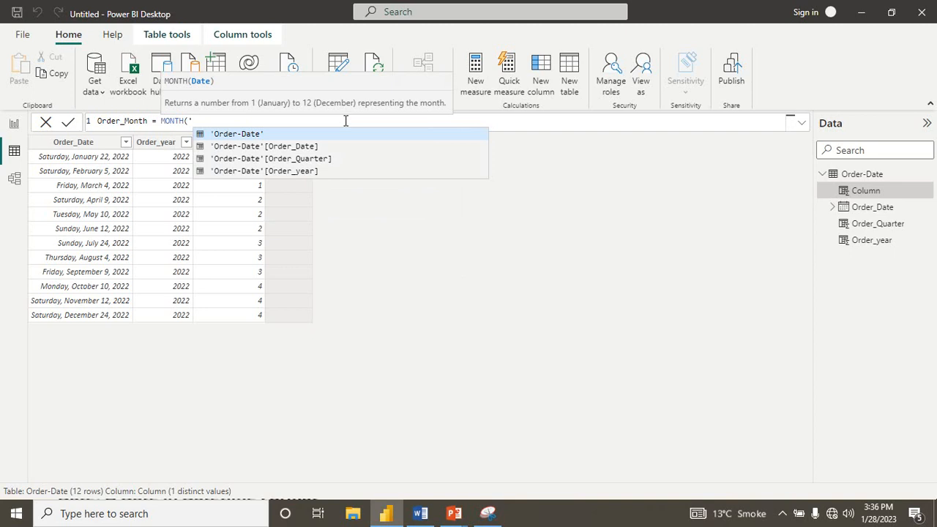
pyautogui.press('Down')
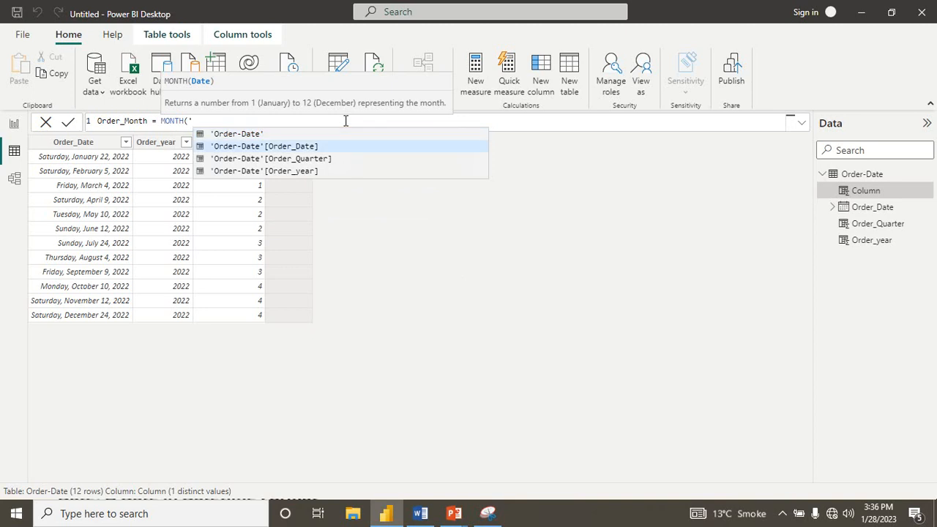
pyautogui.press('Tab')
pyautogui.write(')')
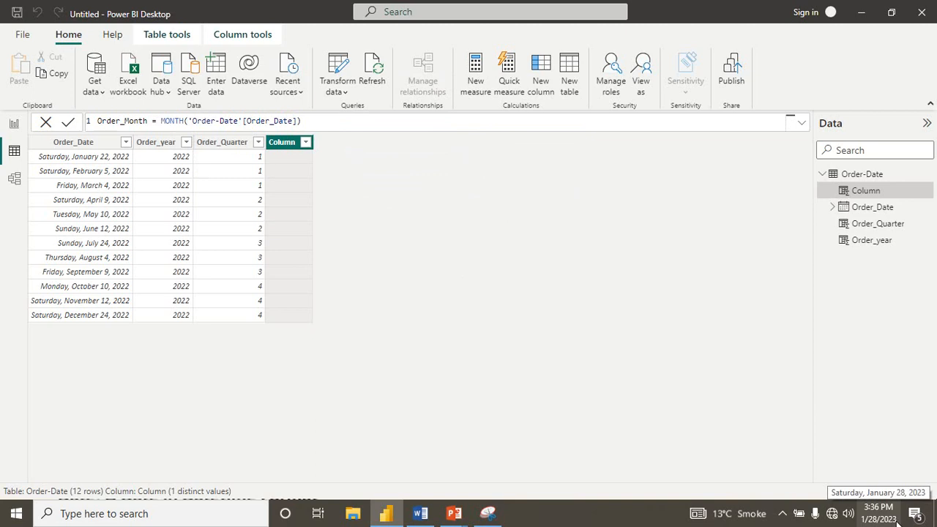
pyautogui.press('Return')
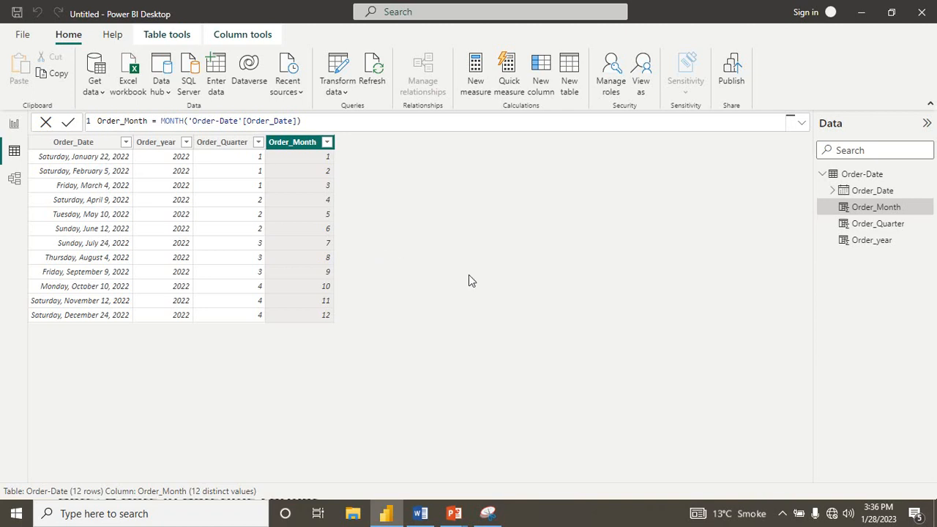
# Switch to the presentation, advance to the Day Function slide to examine it, and return to Power BI.
pyautogui.hotkey('alt', 'Tab')
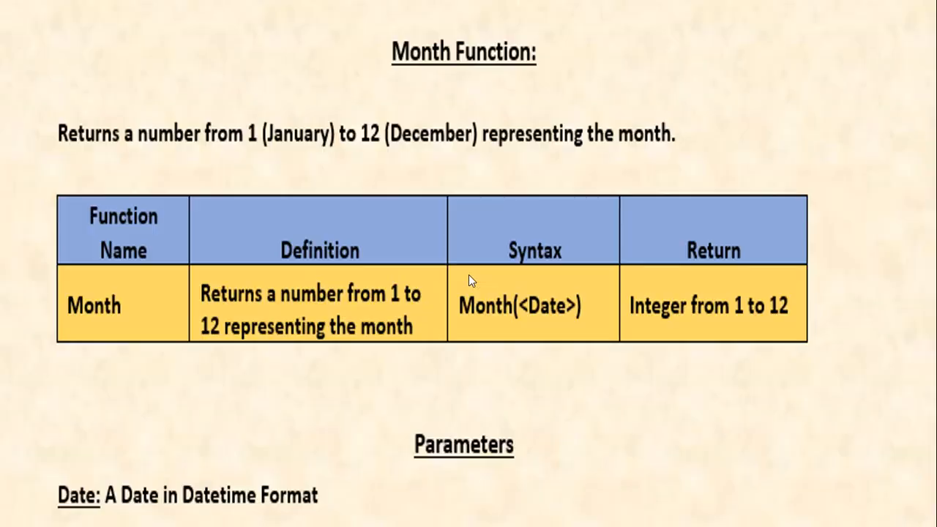
pyautogui.click(775, 283)
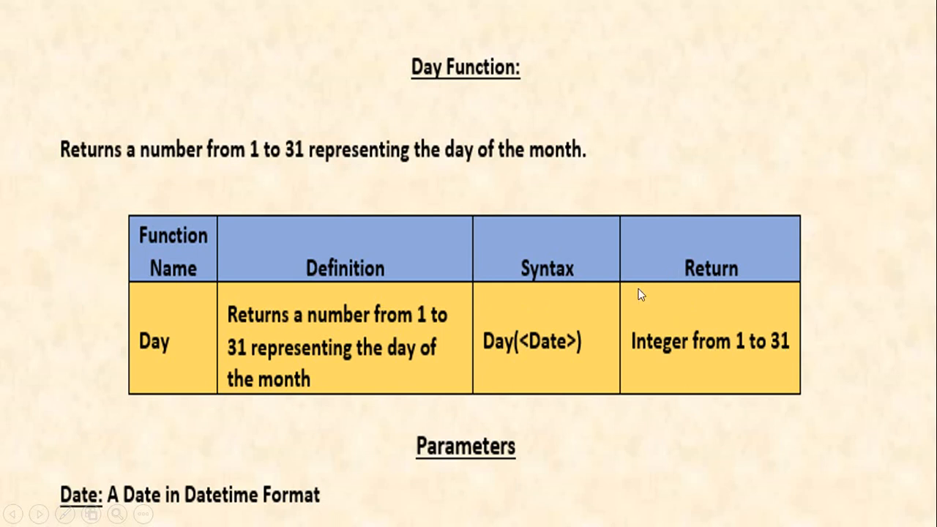
pyautogui.hotkey('alt', 'Tab')
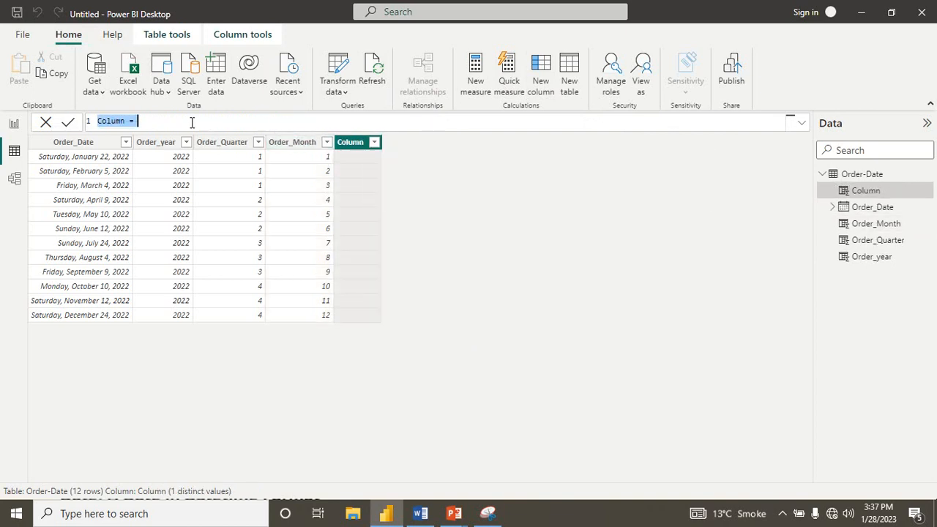
# Name the new calculated column in the Order-Date table Order_Day and start its formula with the DAY function.
pyautogui.press('Left')
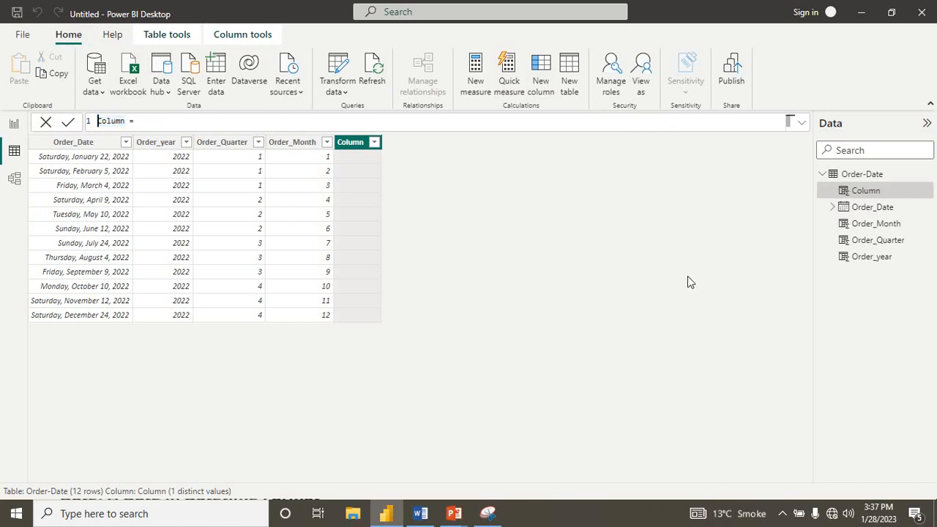
pyautogui.press('Right')
pyautogui.press('Right')
pyautogui.press('Right')
pyautogui.press('Right')
pyautogui.press('Right')
pyautogui.press('Right')
pyautogui.press('BackSpace')
pyautogui.press('BackSpace')
pyautogui.press('BackSpace')
pyautogui.press('BackSpace')
pyautogui.press('BackSpace')
pyautogui.press('BackSpace')
pyautogui.write('Order_Day = day')
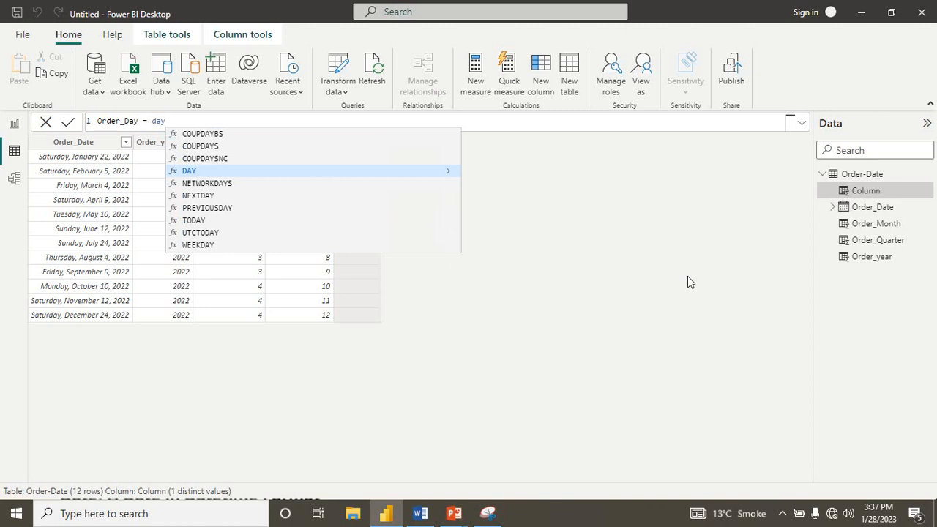
pyautogui.press('Tab')
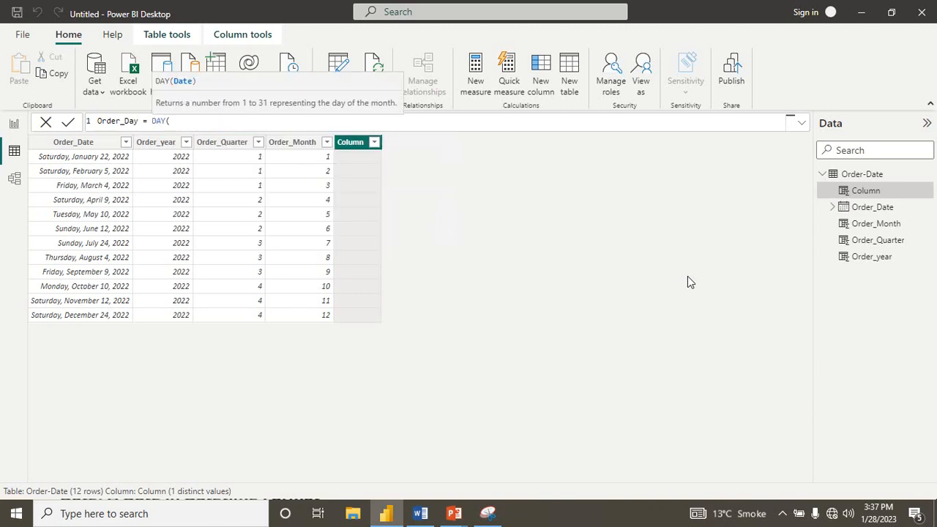
# Complete the Order_Day formula with 'Order-Date'[Order_Date] as the DAY argument and commit it.
pyautogui.write("'")
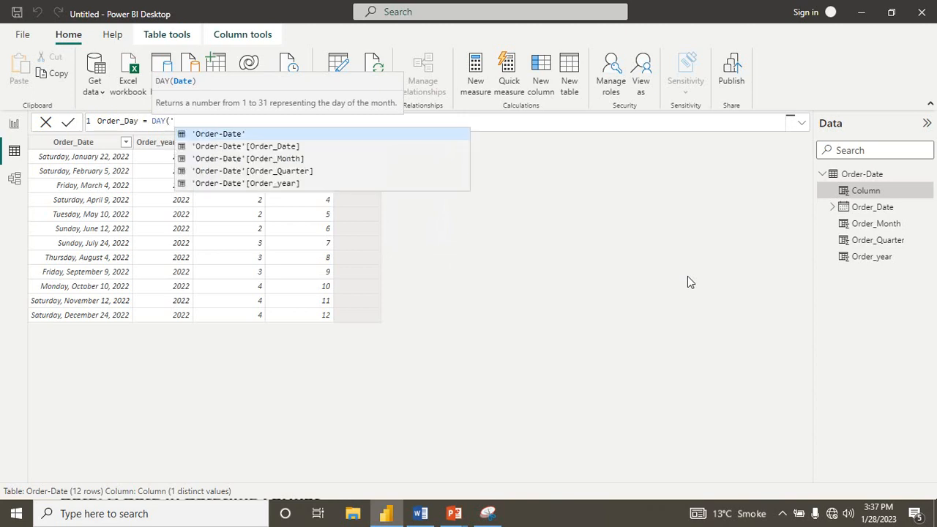
pyautogui.press('Down')
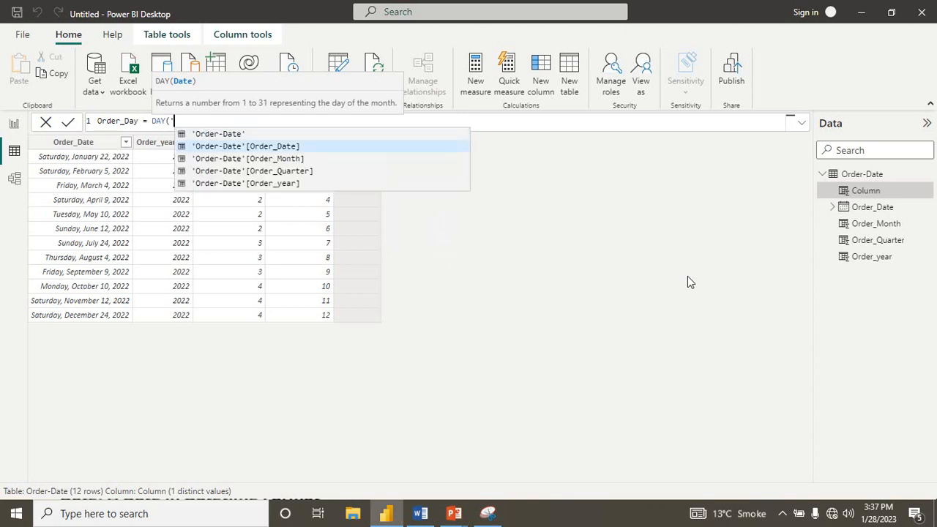
pyautogui.press('Tab')
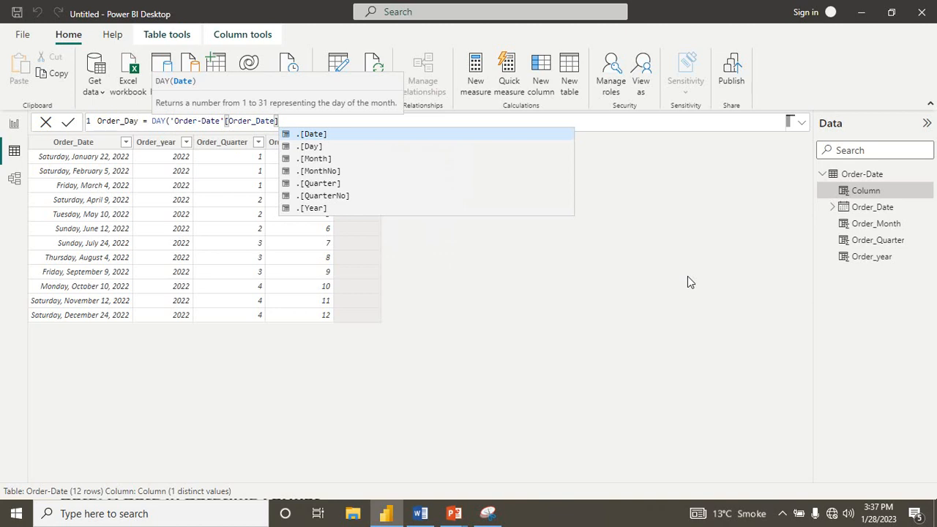
pyautogui.write(')')
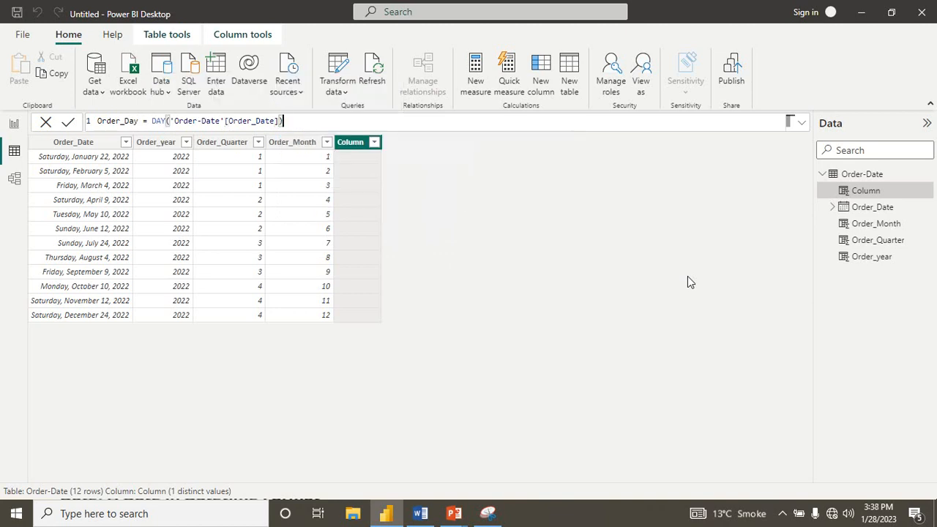
pyautogui.press('Return')
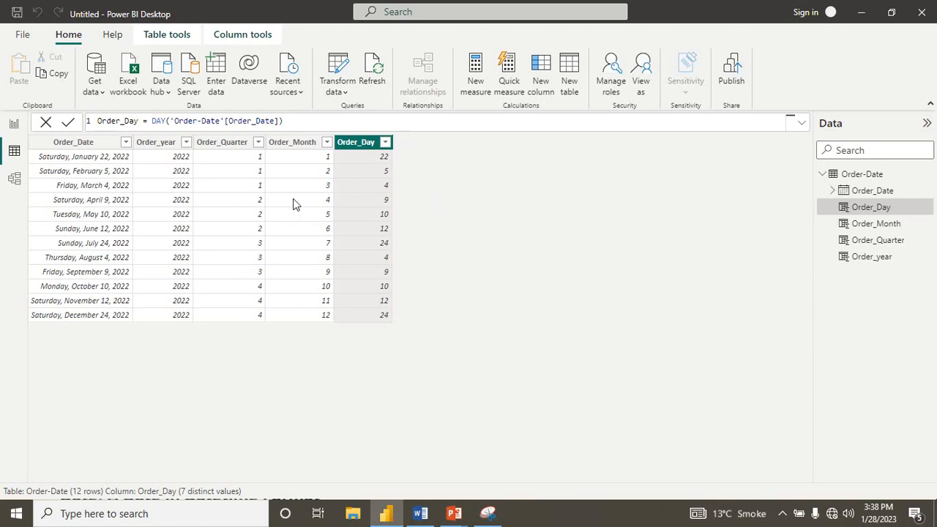
# Switch to the presentation and advance to the Date Function slide to examine its syntax and parameters.
pyautogui.hotkey('alt', 'Tab')
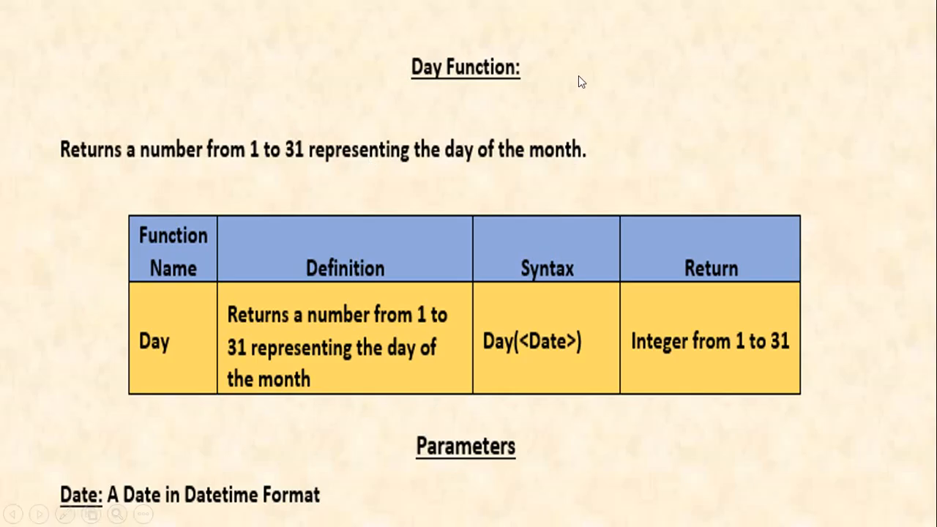
pyautogui.click(863, 81)
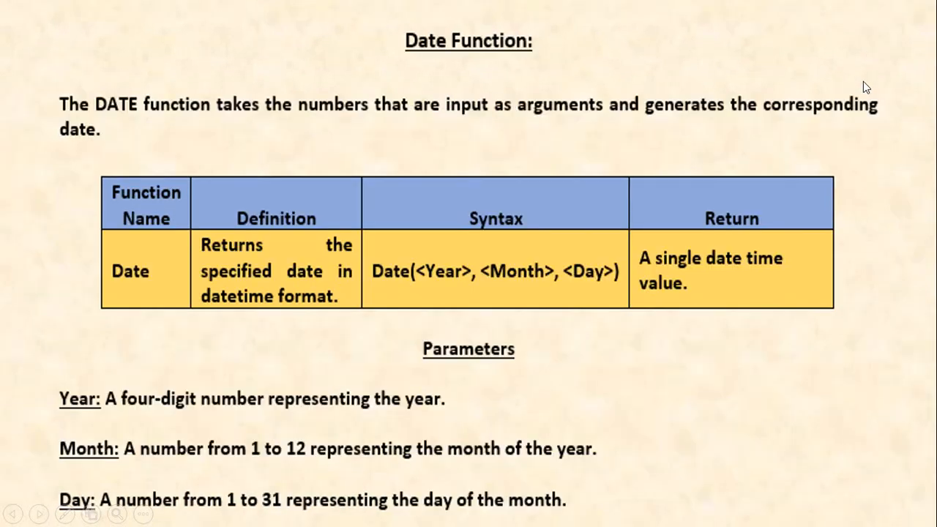